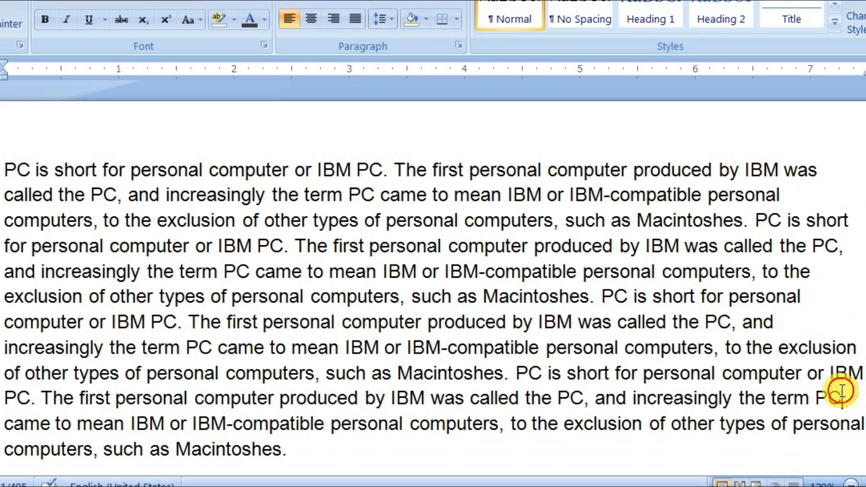
- Insert a bookmark named IBM directly before the "IBM" that ends a line near the close of the first paragraph
left_click(830, 373)
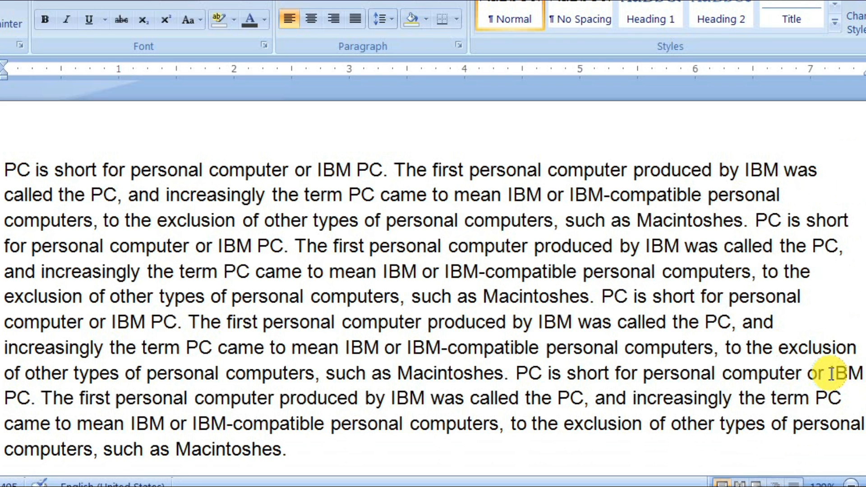
scroll(830, 374, "down", 1)
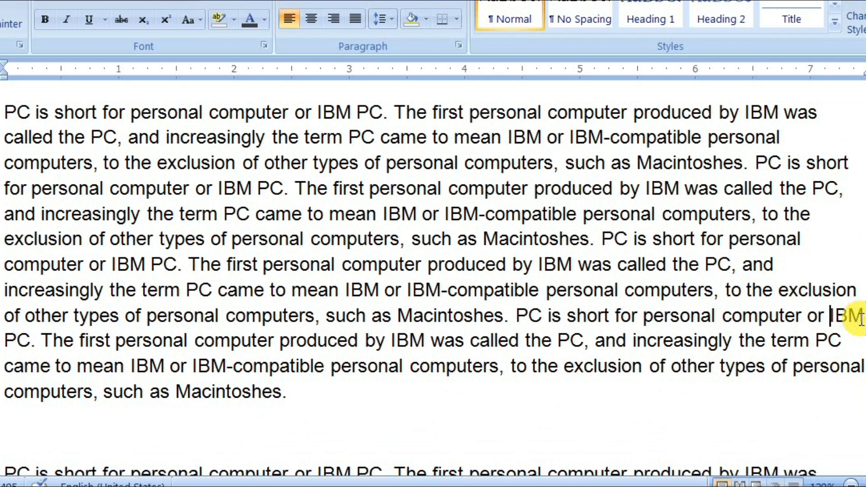
left_click(829, 312)
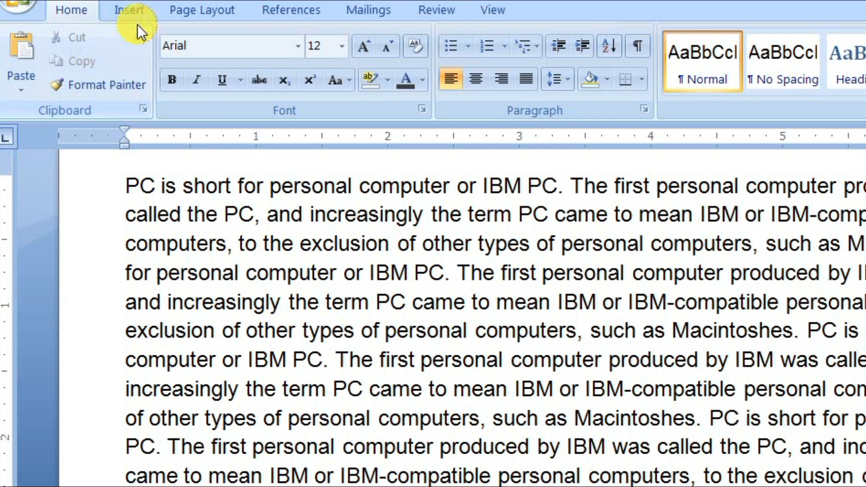
left_click(133, 12)
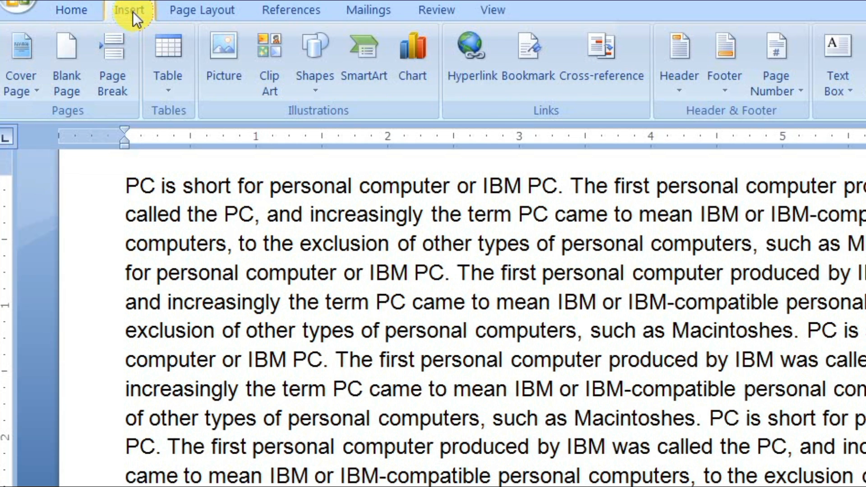
left_click(537, 61)
left_click_drag(797, 18, 389, 61)
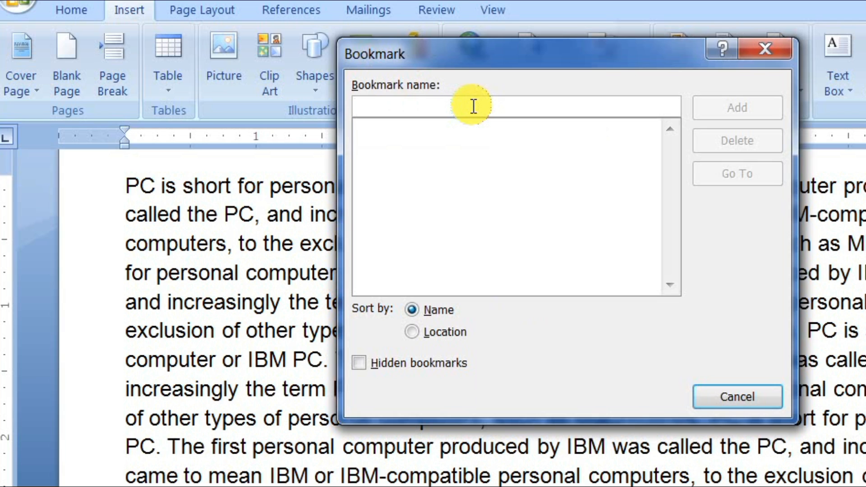
type("IBM")
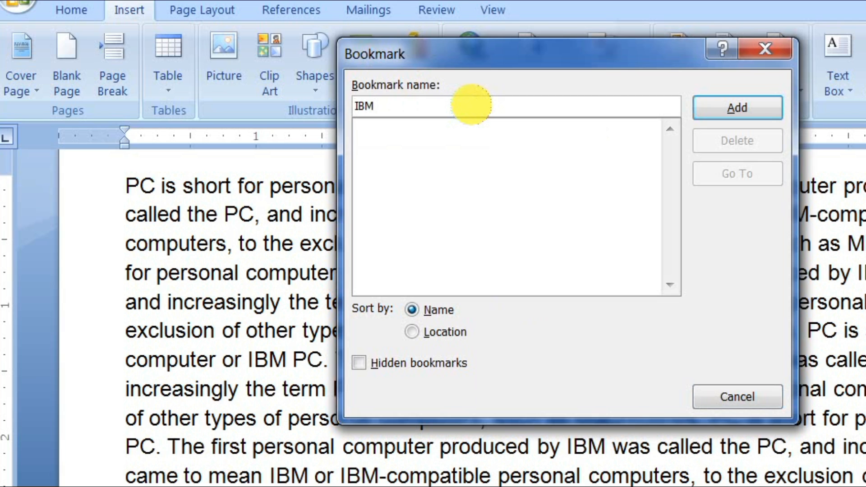
left_click(751, 106)
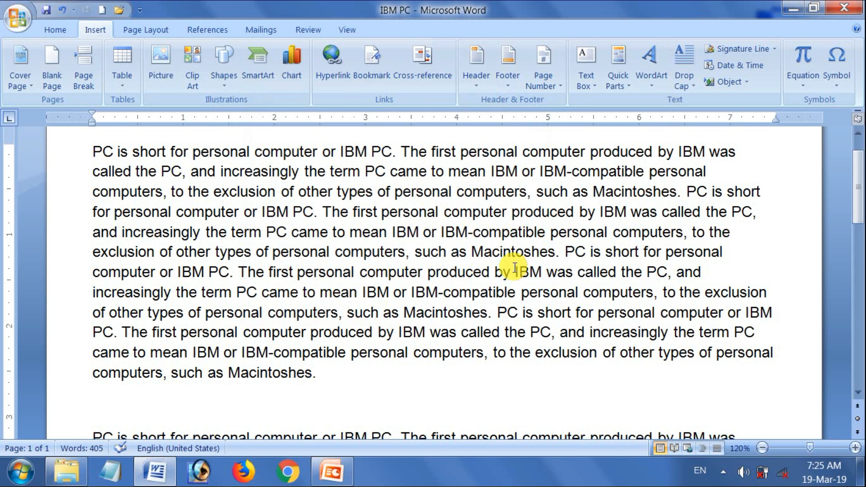
- Place the insertion point in the phrase "types of personal computers" in the short paragraphs below, and dismiss the bookmark entry TYPES OF
scroll(514, 267, "down", 1)
scroll(514, 267, "down", 2)
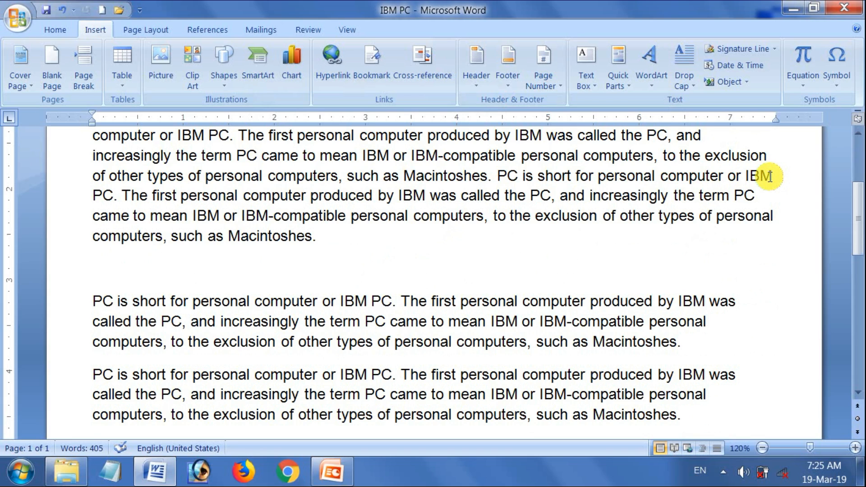
scroll(429, 325, "down", 1)
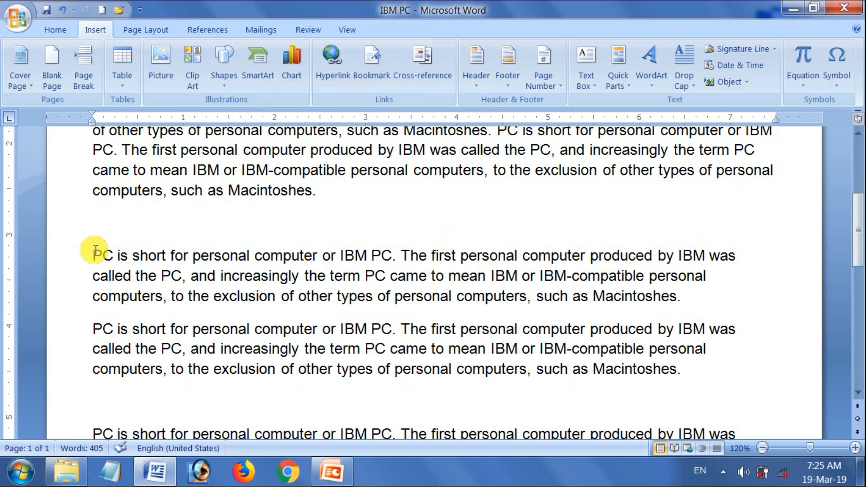
left_click_drag(94, 251, 373, 295)
key("ctrl+c")
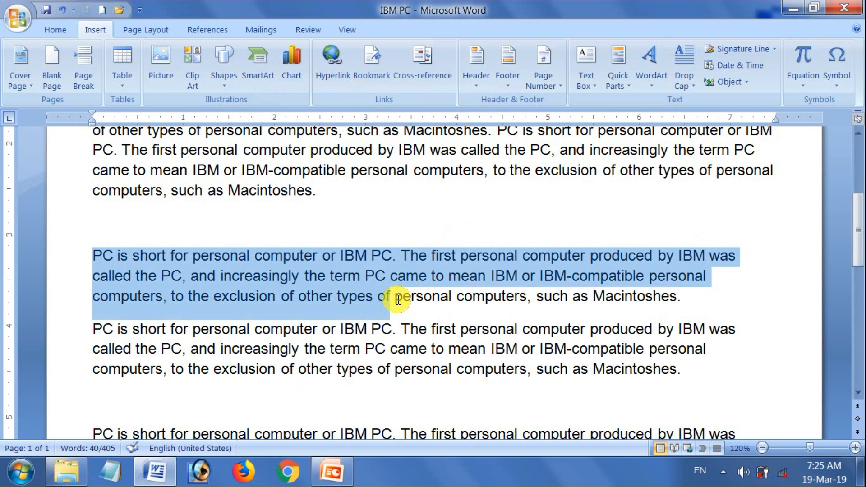
left_click(398, 298)
left_click_drag(391, 295, 478, 300)
left_click(395, 296)
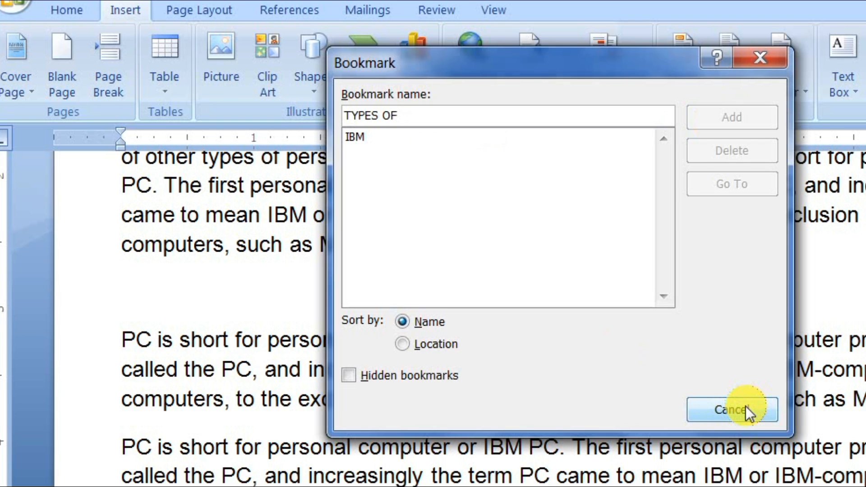
left_click(746, 411)
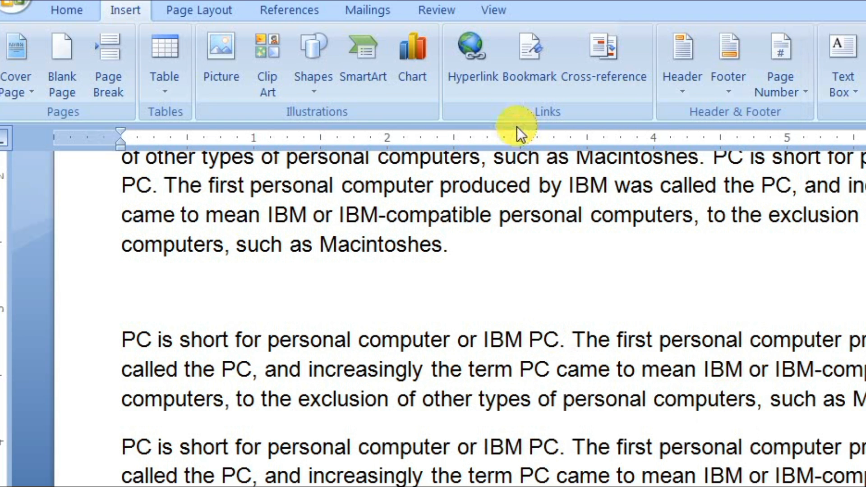
- Start a new bookmark at the insertion point and enter TYPES OF as its name
left_click(534, 74)
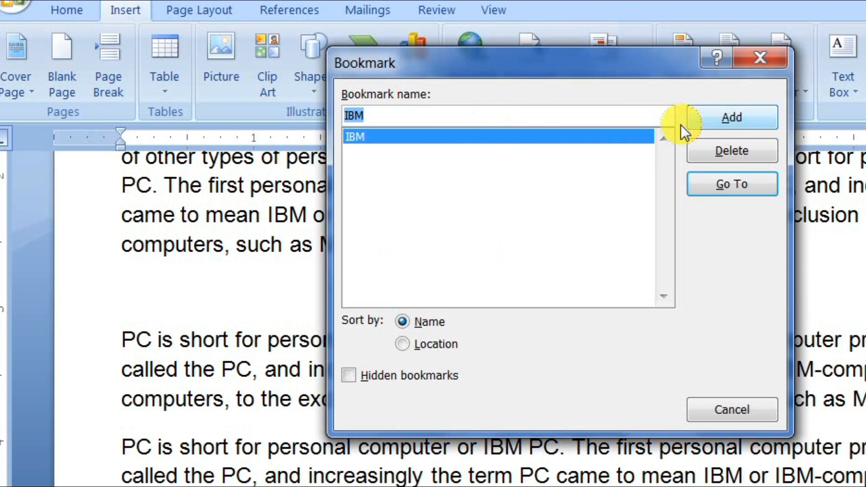
left_click(478, 112)
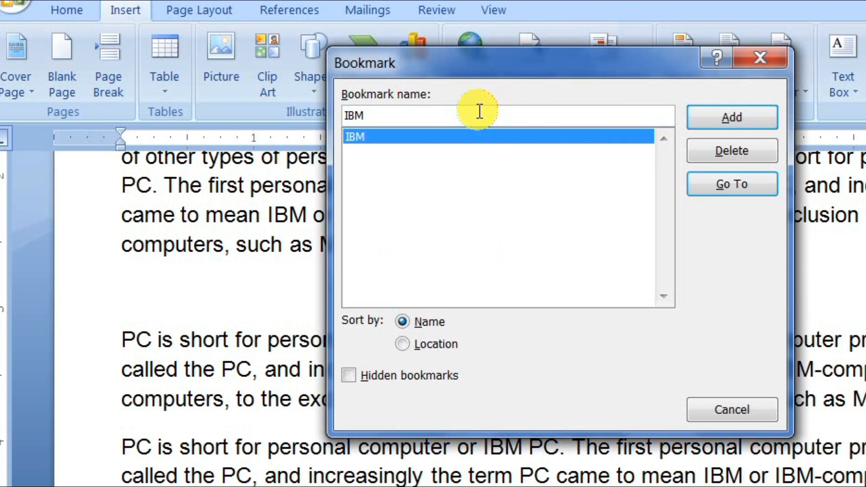
key("BackSpace")
key("BackSpace")
key("BackSpace")
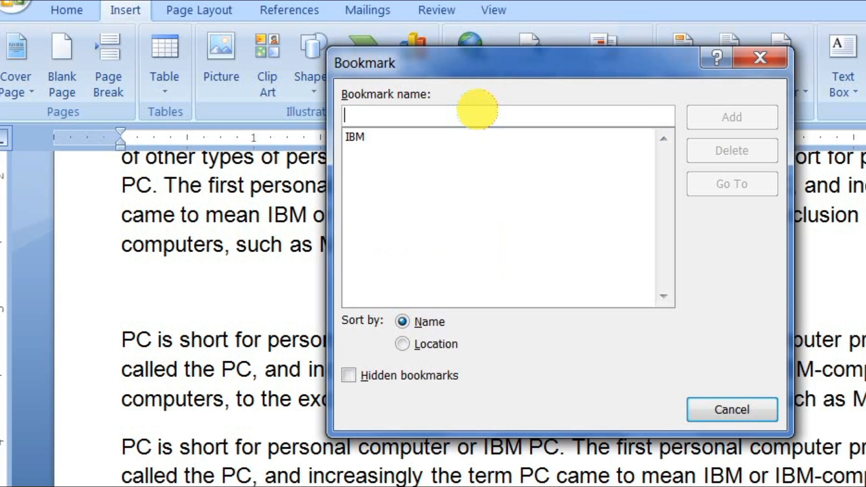
type("SD")
key("BackSpace")
key("BackSpace")
type("TY")
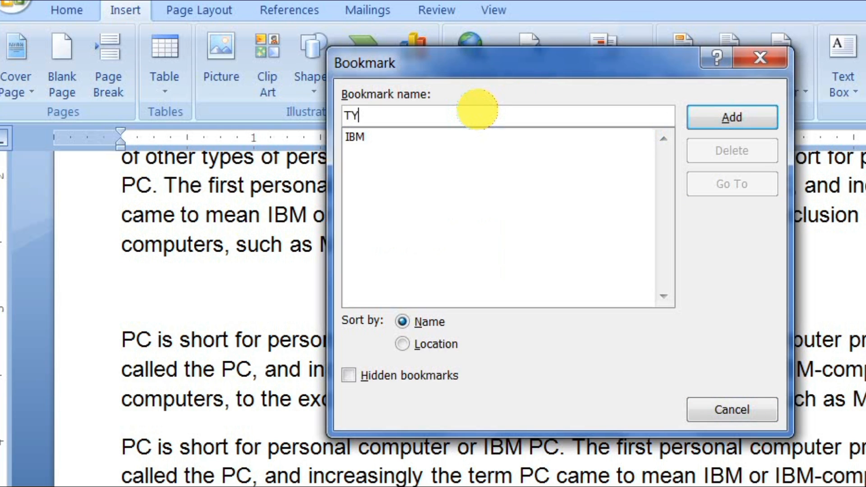
type("PES OF")
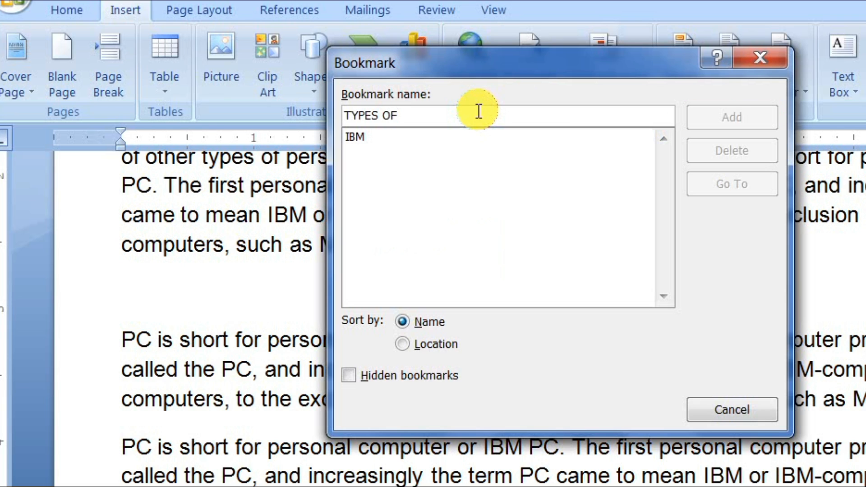
- Shorten the bookmark name to TYPES and add the bookmark
key("BackSpace")
key("BackSpace")
key("BackSpace")
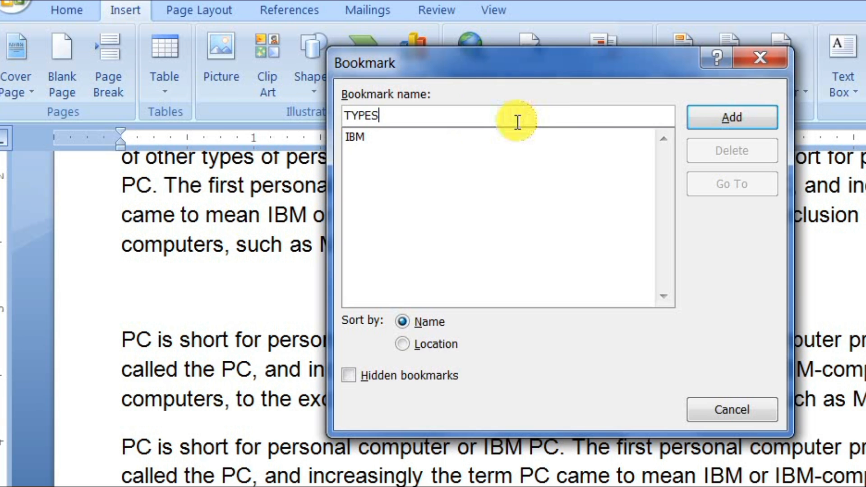
left_click(735, 117)
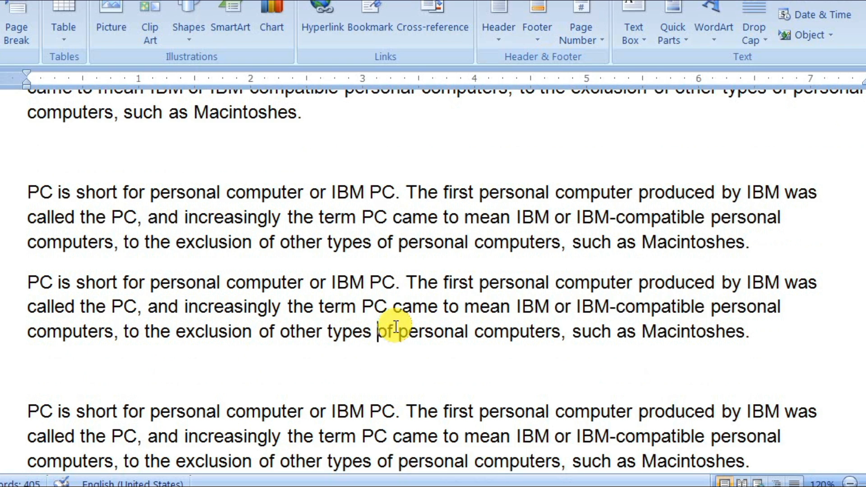
- Insert a bookmark named OTHER before "such as Macintoshes" in the document's last paragraph
scroll(396, 325, "down", 2)
scroll(396, 326, "down", 4)
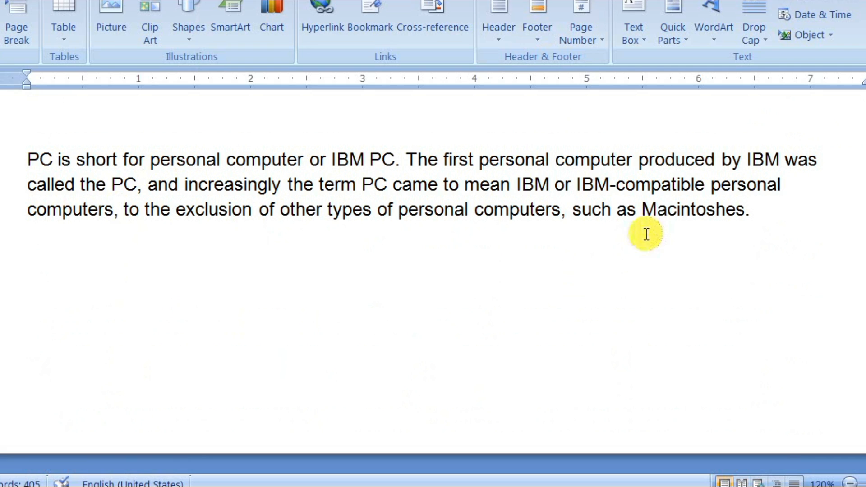
left_click(640, 212)
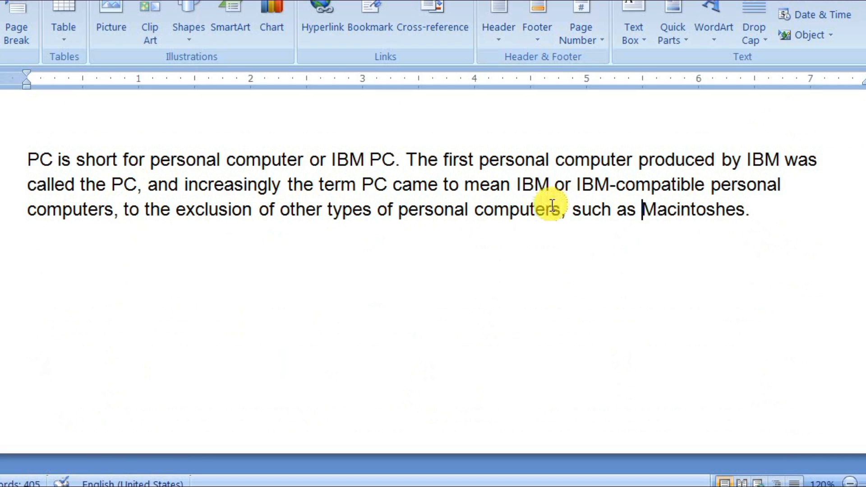
left_click(573, 210)
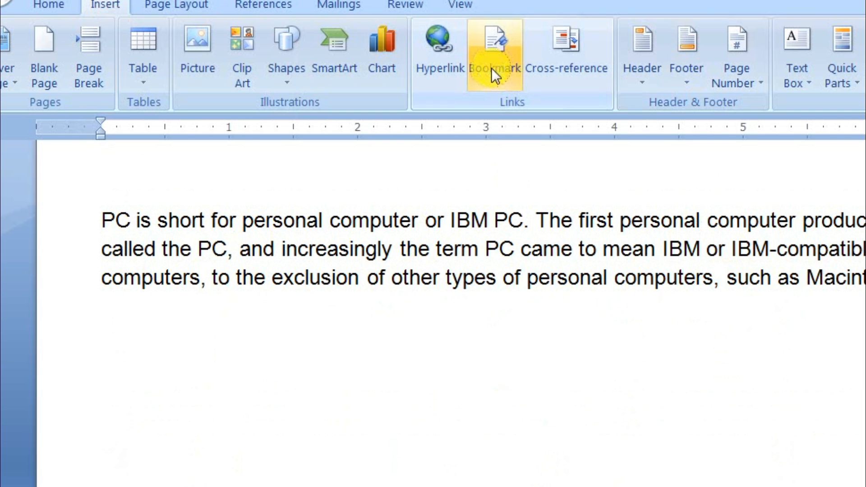
left_click(494, 59)
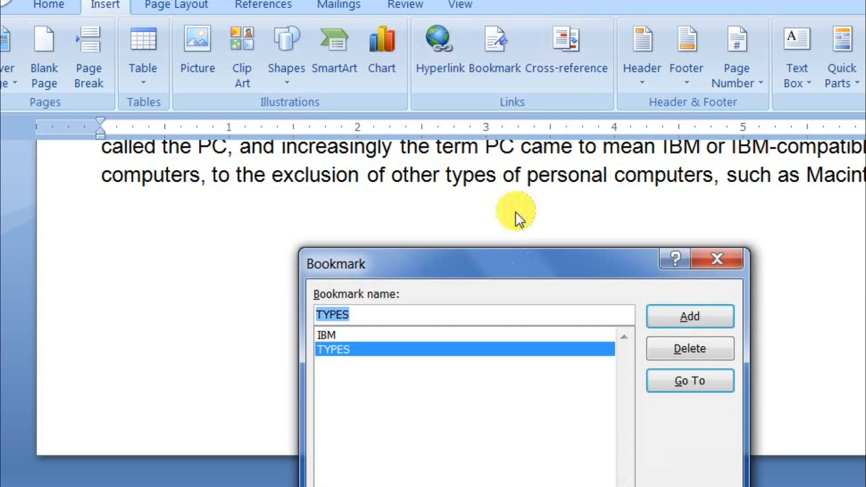
left_click_drag(516, 261, 504, 106)
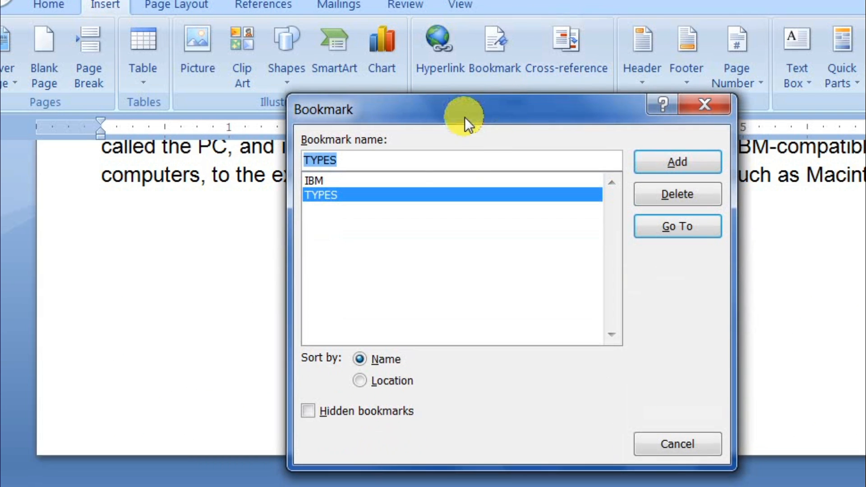
left_click_drag(448, 164, 244, 156)
type("OTHER")
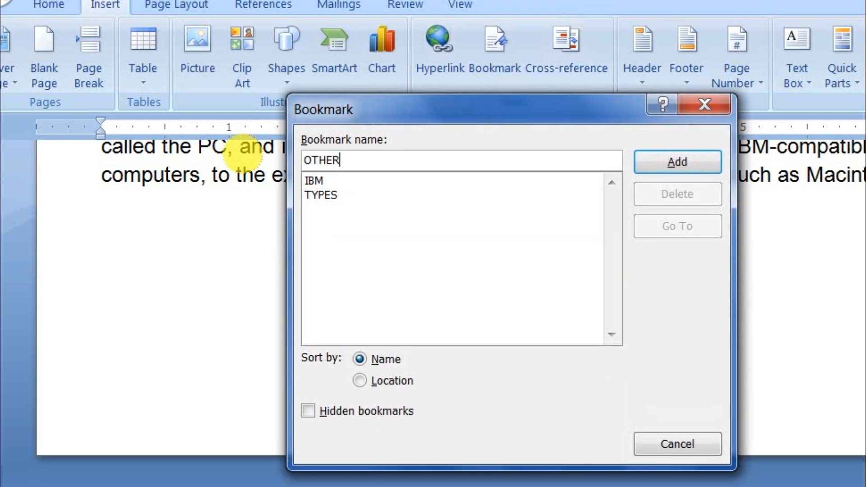
left_click(679, 161)
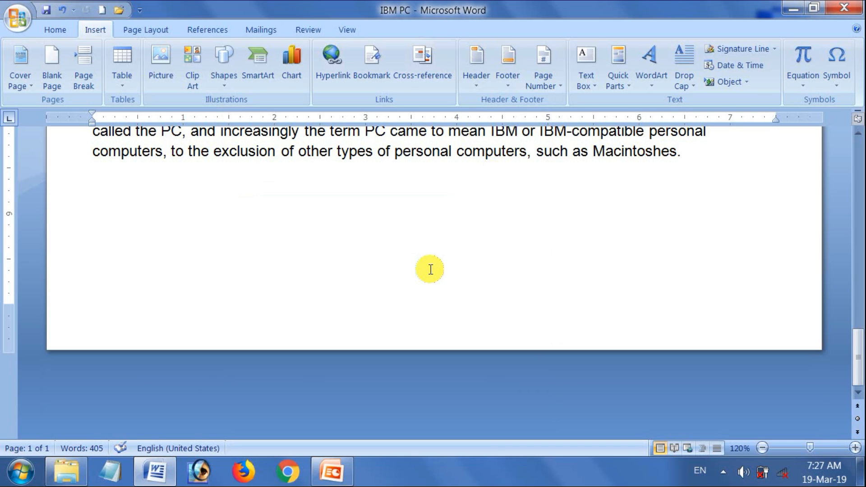
- Return to the start of the document and view the available Save As formats without choosing one
key("ctrl+v")
scroll(430, 270, "up", 10)
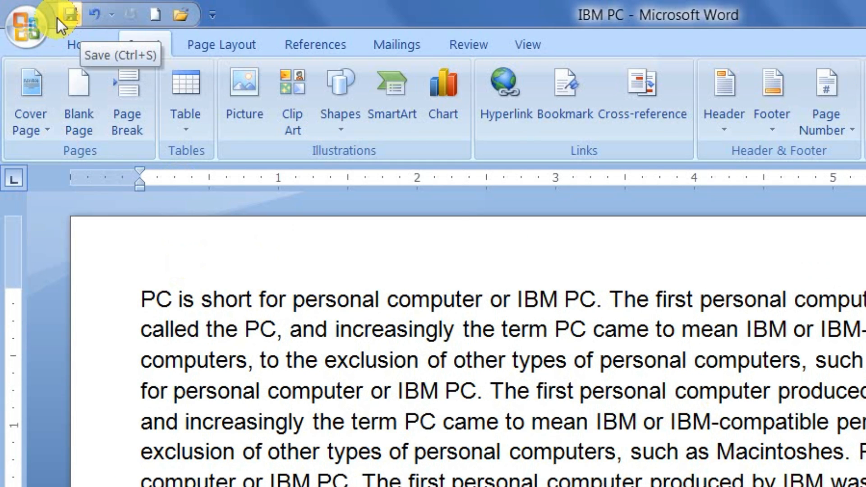
left_click(18, 15)
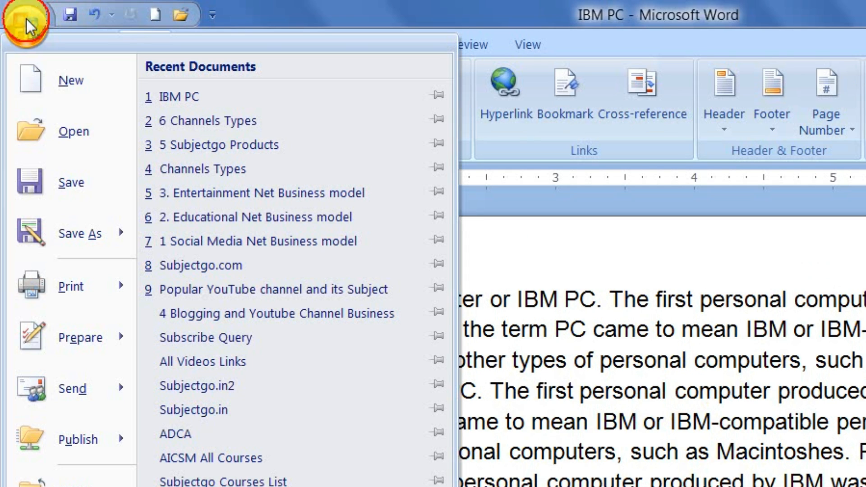
mouse_move(67, 232)
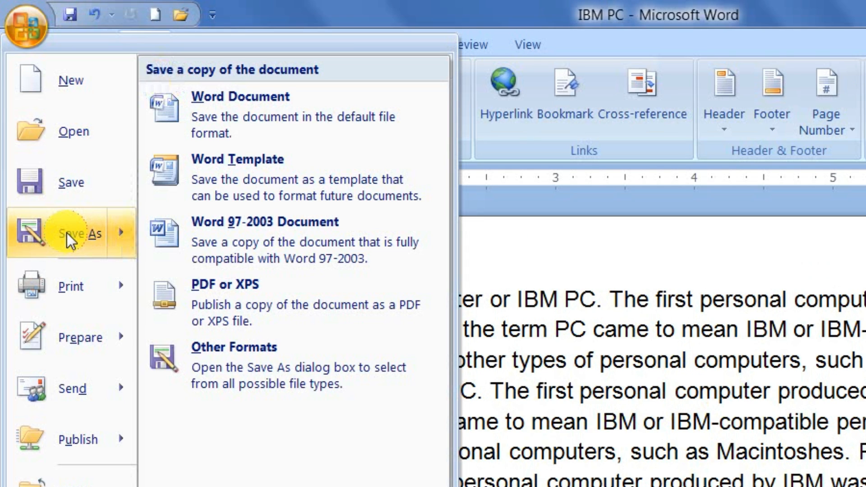
left_click(275, 8)
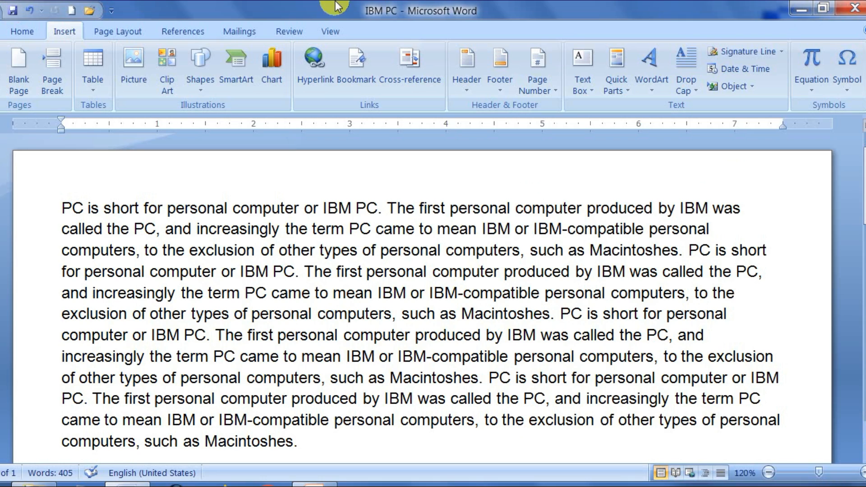
- Close the IBM PC document and reopen it from the desktop
left_click(858, 8)
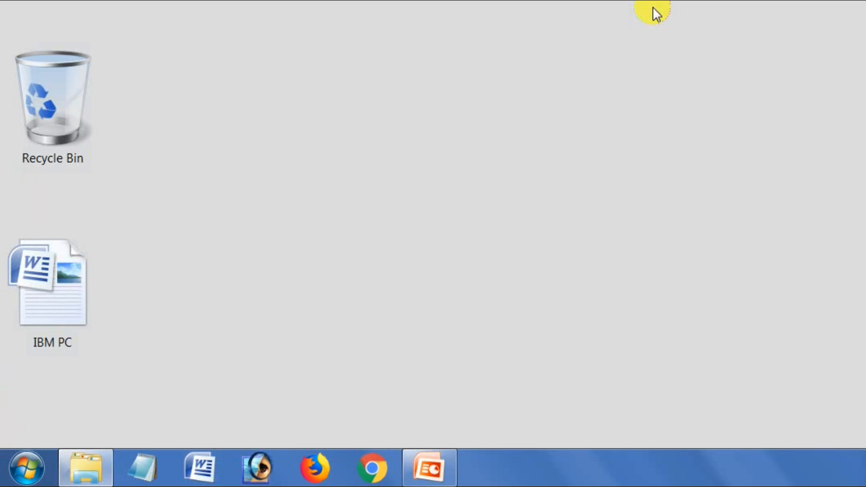
double_click(65, 287)
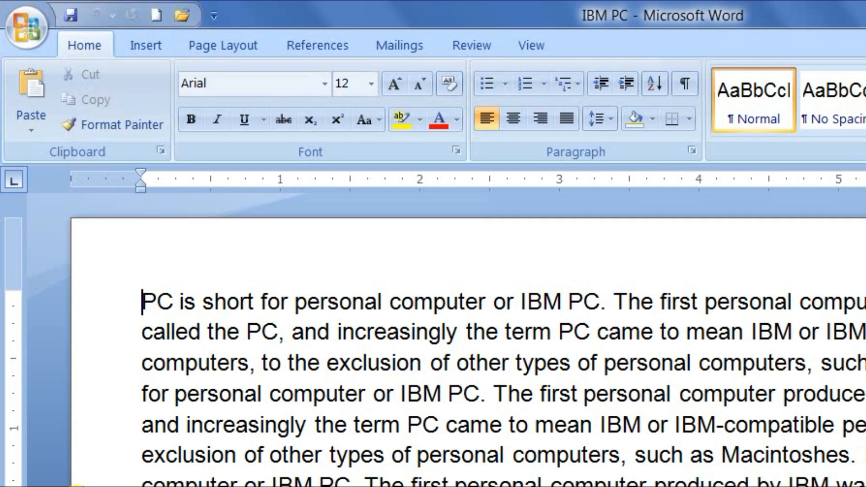
- Go to the IBM bookmark using the document's bookmark list, then close the list
left_click(131, 45)
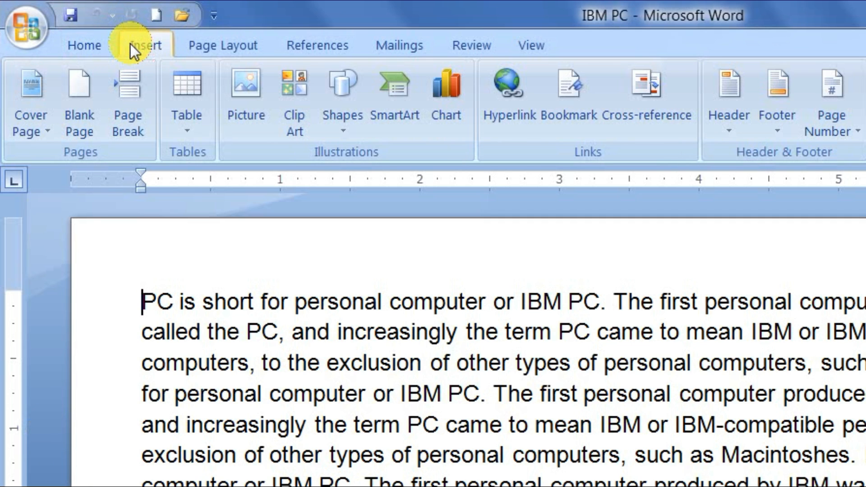
left_click(586, 118)
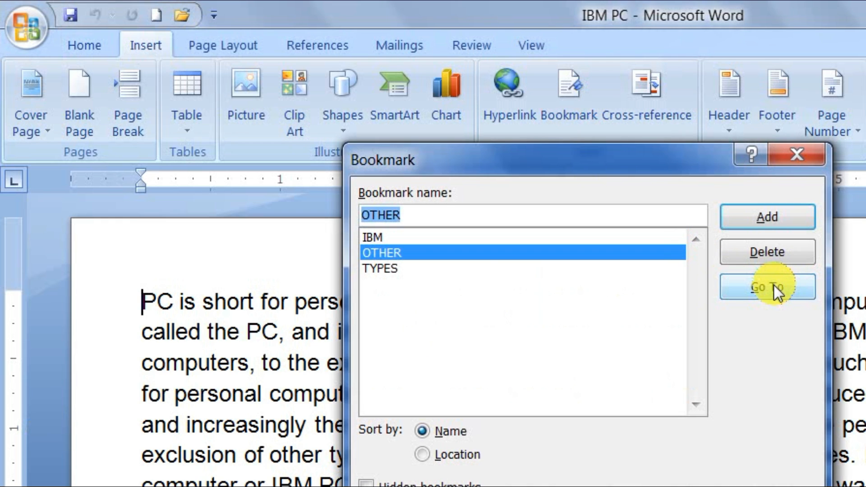
left_click(382, 269)
left_click(380, 254)
left_click(378, 239)
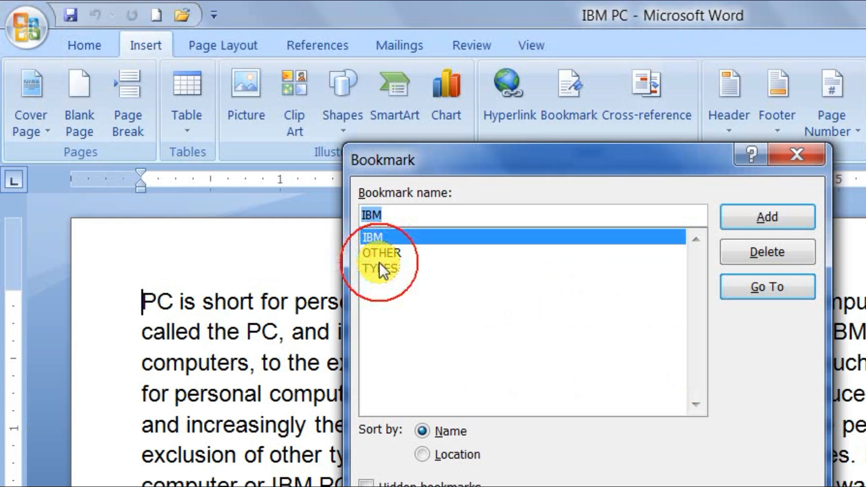
left_click(380, 269)
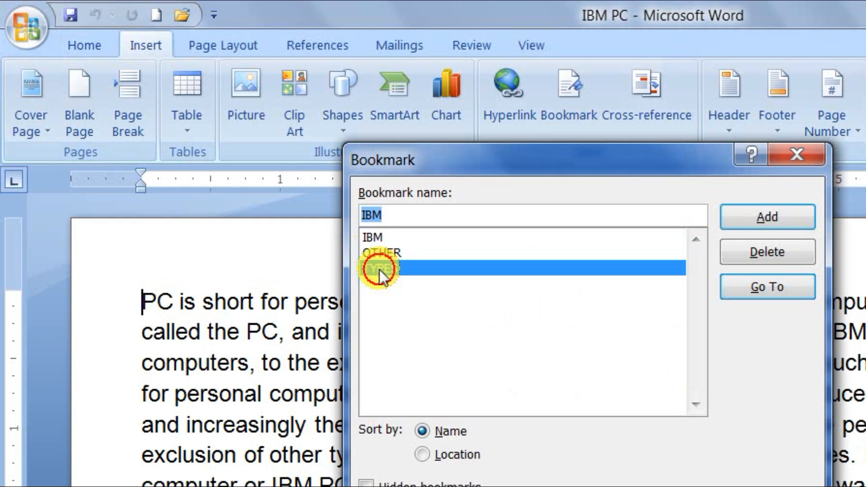
left_click(367, 238)
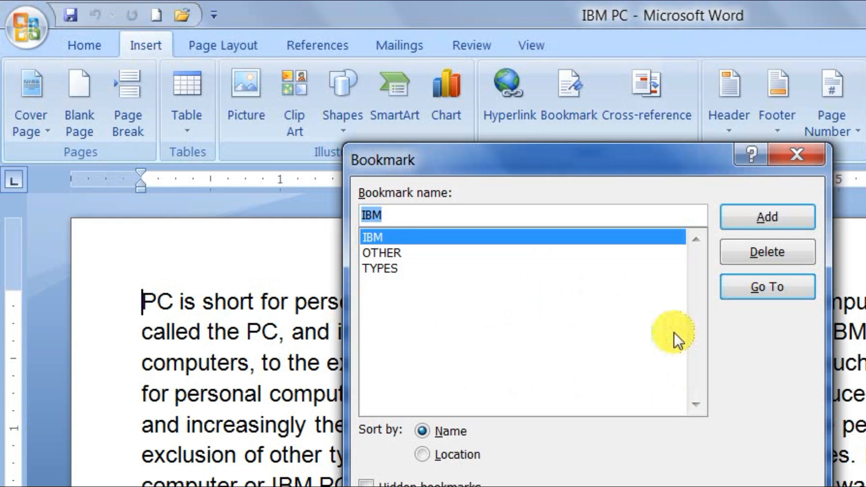
left_click(774, 290)
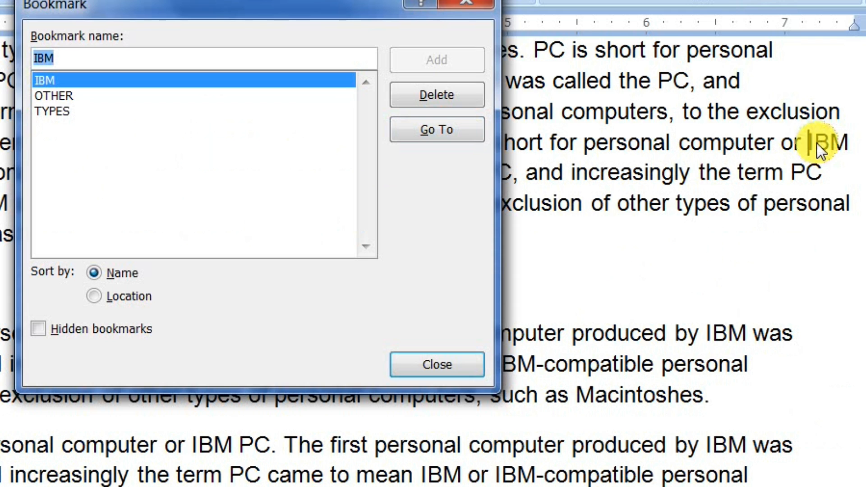
left_click(434, 362)
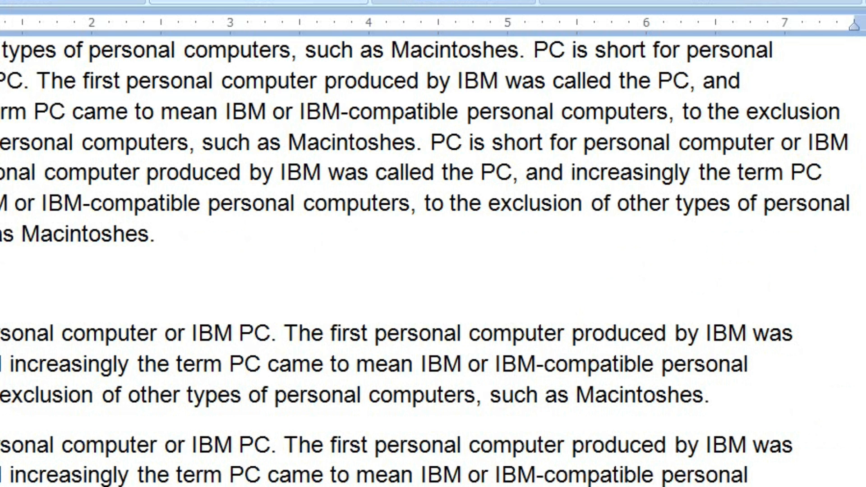
- Go to the OTHER bookmark and move the Bookmark dialog aside to uncover its location in the text
left_click(388, 6)
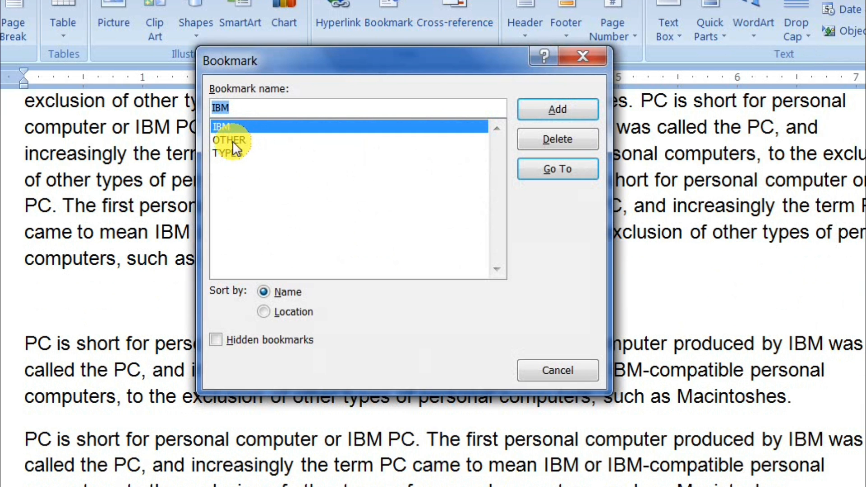
left_click(230, 153)
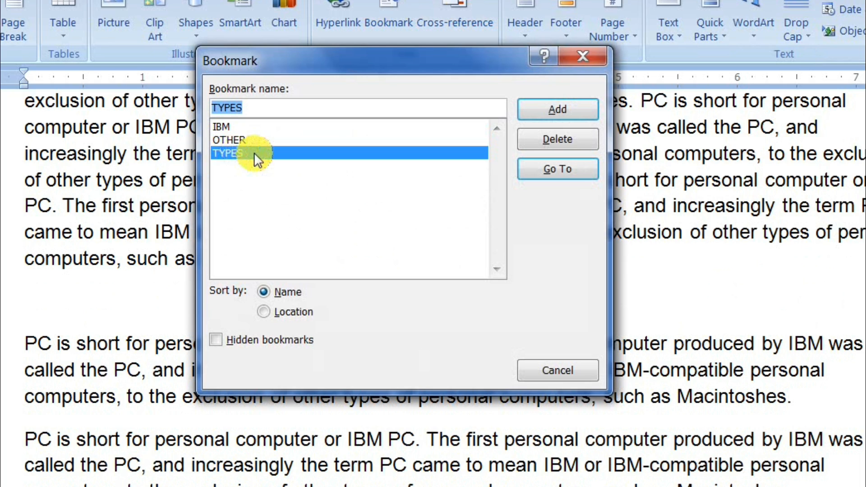
left_click(225, 140)
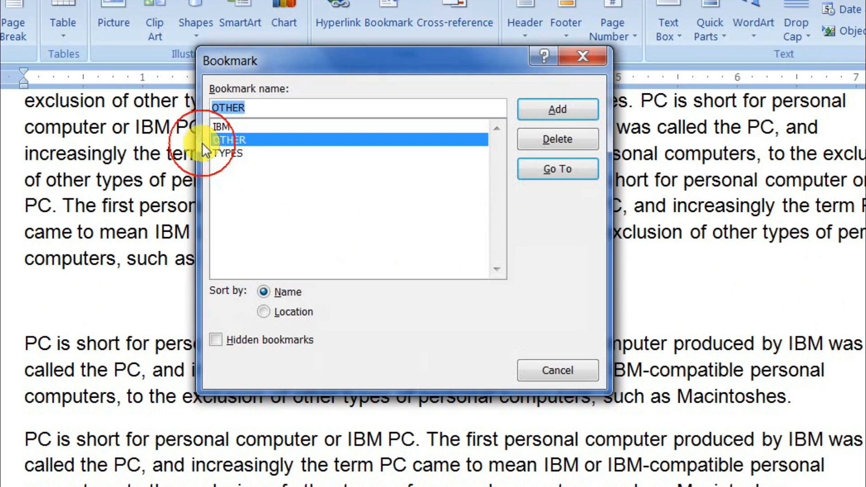
left_click(565, 166)
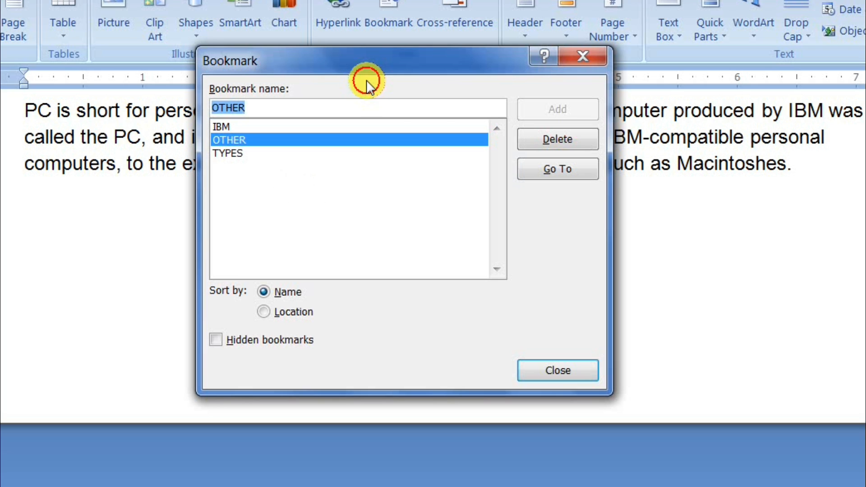
left_click_drag(377, 69, 338, 107)
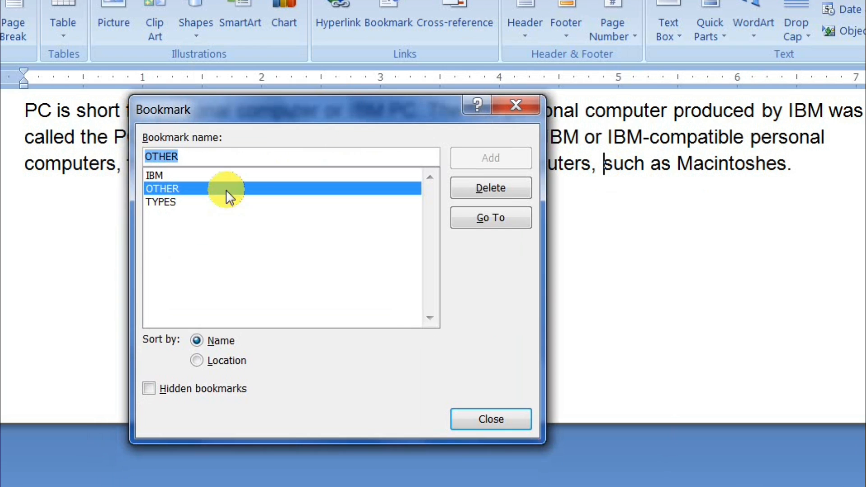
- Go to the TYPES bookmark, uncover its location in the text, and close the Bookmark dialog
left_click(170, 201)
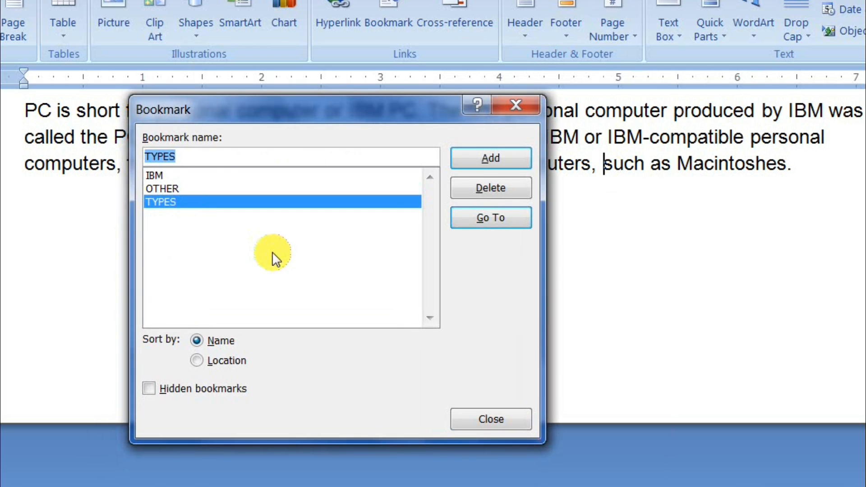
left_click(491, 212)
left_click_drag(433, 129, 310, 215)
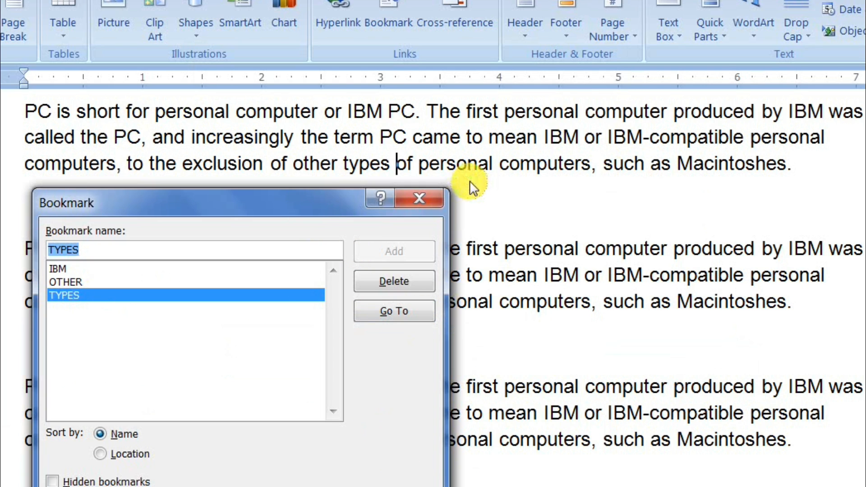
left_click(429, 200)
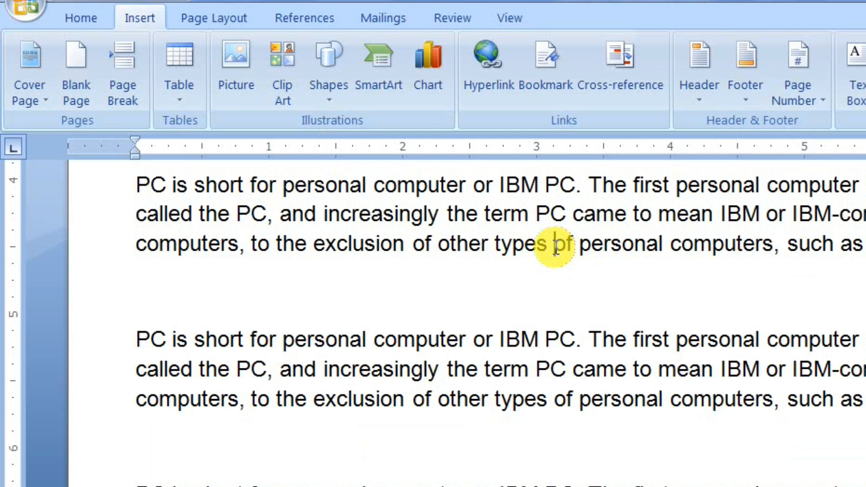
- Delete the IBM and TYPES bookmarks from the document, keeping only OTHER
left_click(561, 84)
left_click_drag(474, 301, 629, 88)
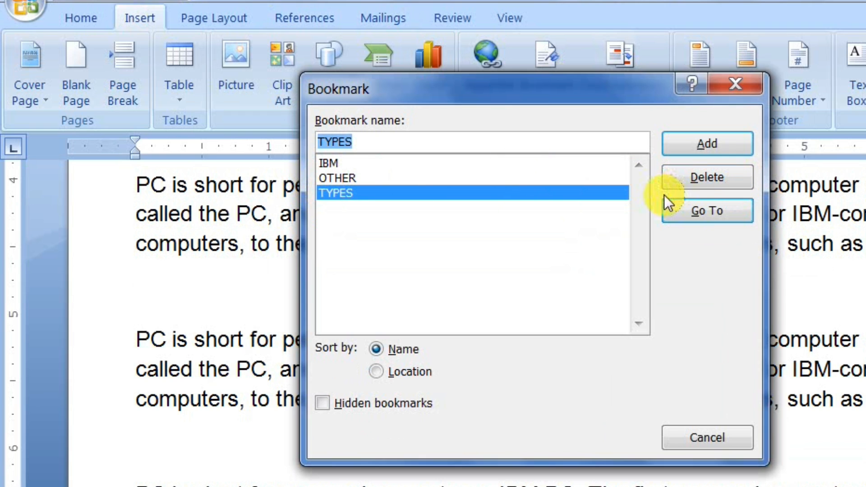
left_click(322, 162)
left_click(704, 174)
left_click(339, 177)
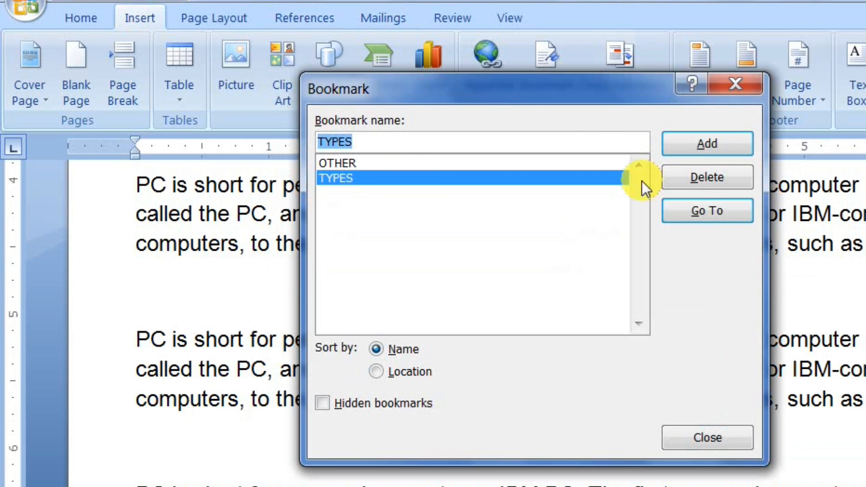
left_click(702, 180)
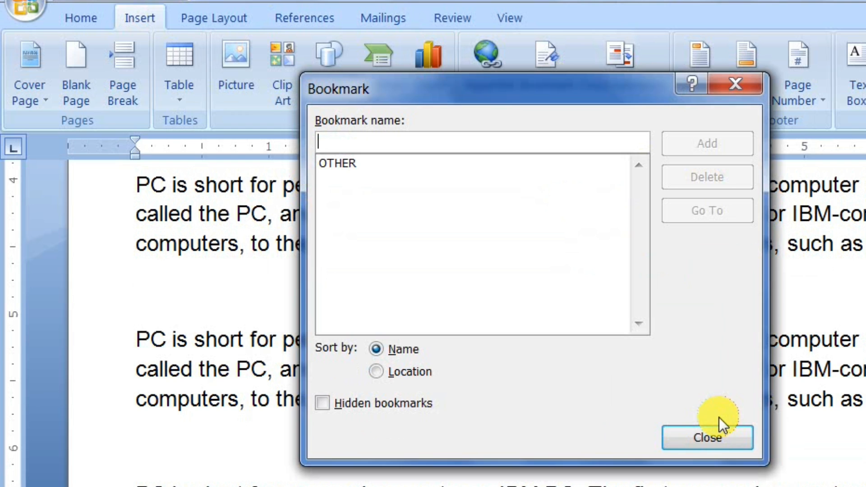
left_click(715, 436)
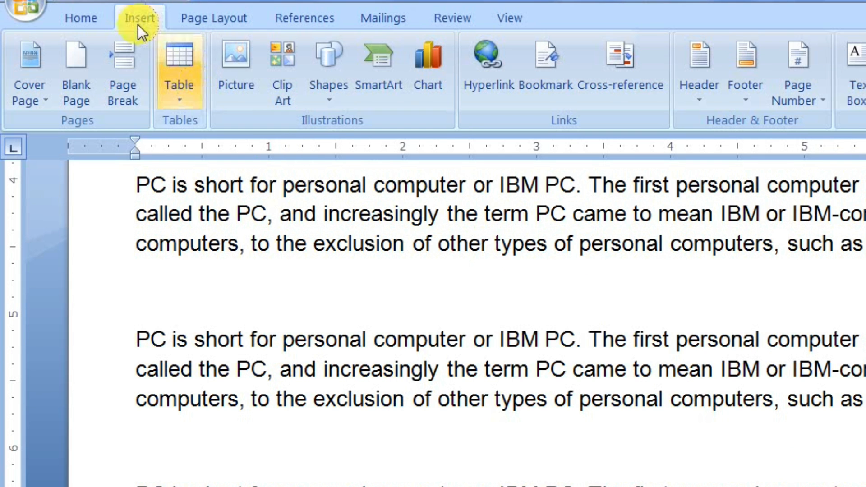